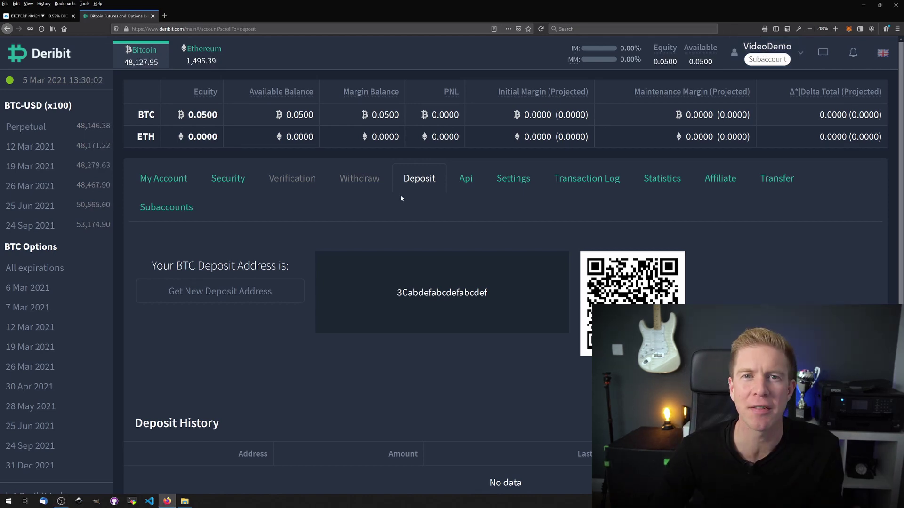
Step: Switch to TradingView's BTCPERP hourly chart and unhide its trend lines, curve and levels
{"action": "left_click", "coordinate": [28, 17]}
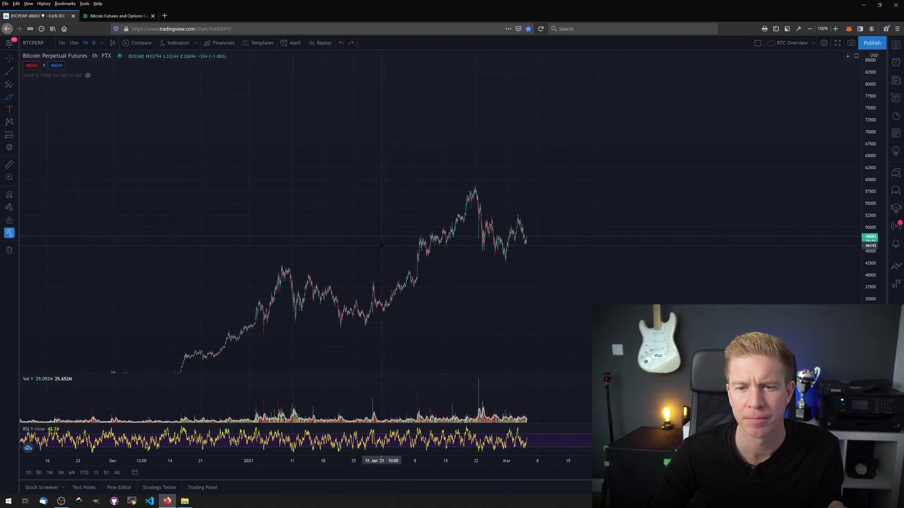
{"action": "left_click", "coordinate": [6, 234]}
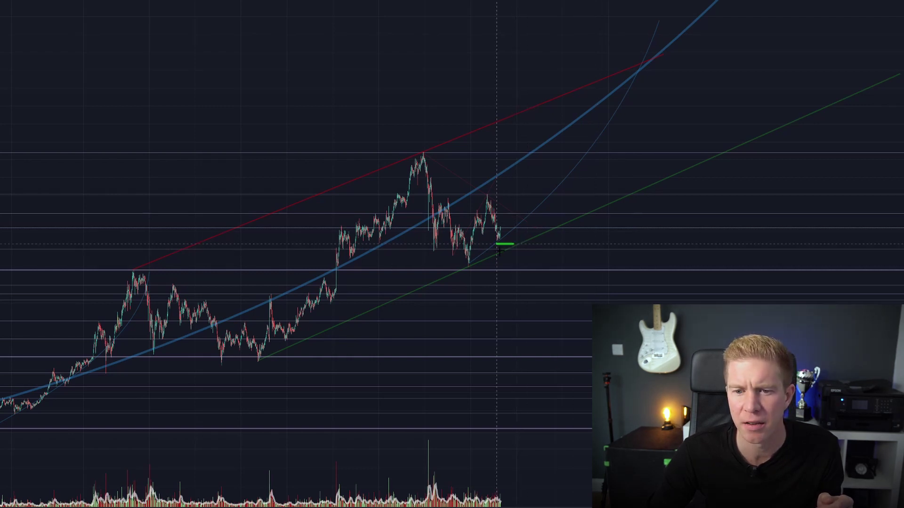
Step: Brush a green circle around the latest candle on the support line, plus a small downward arrow
{"action": "left_click_drag", "start_coordinate": [520, 248], "coordinate": [509, 244]}
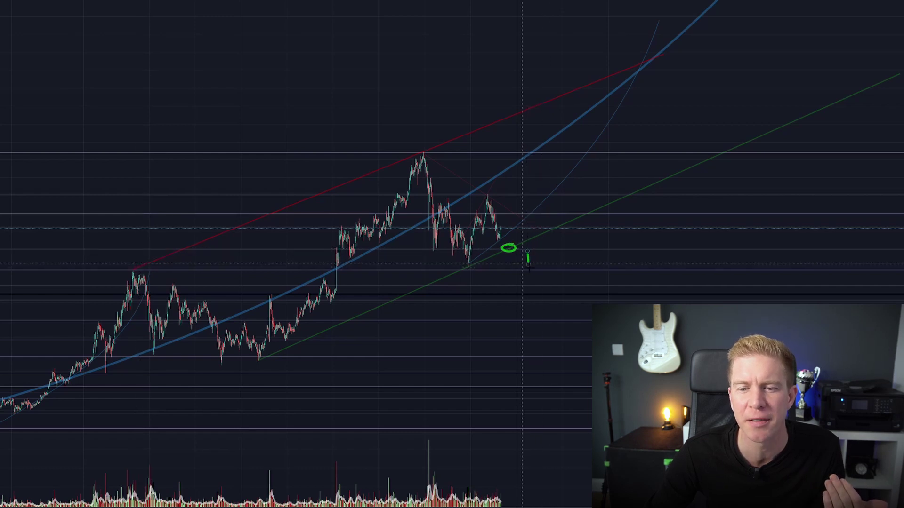
{"action": "left_click_drag", "start_coordinate": [527, 262], "coordinate": [529, 265]}
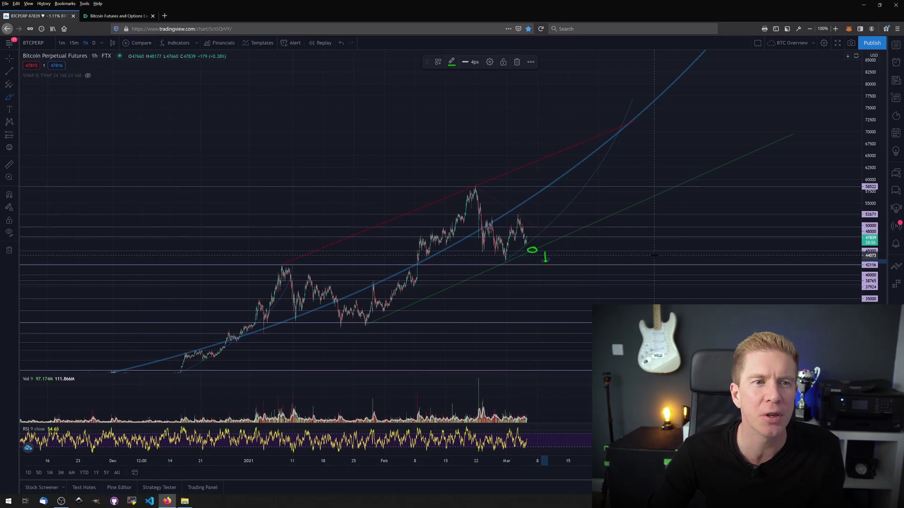
Step: Return to Deribit and bring up the 7 Mar 2021 BTC options chain with calls and puts by strike
{"action": "left_click", "coordinate": [109, 16]}
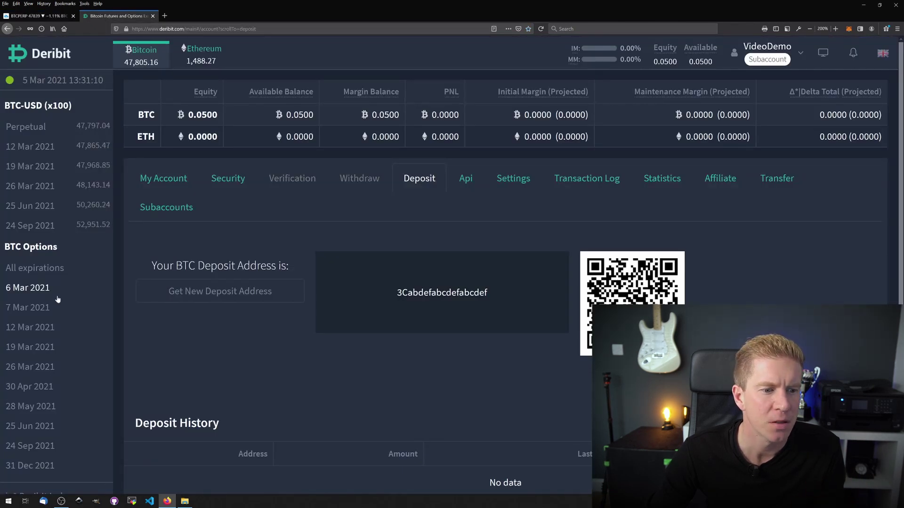
{"action": "left_click", "coordinate": [40, 313]}
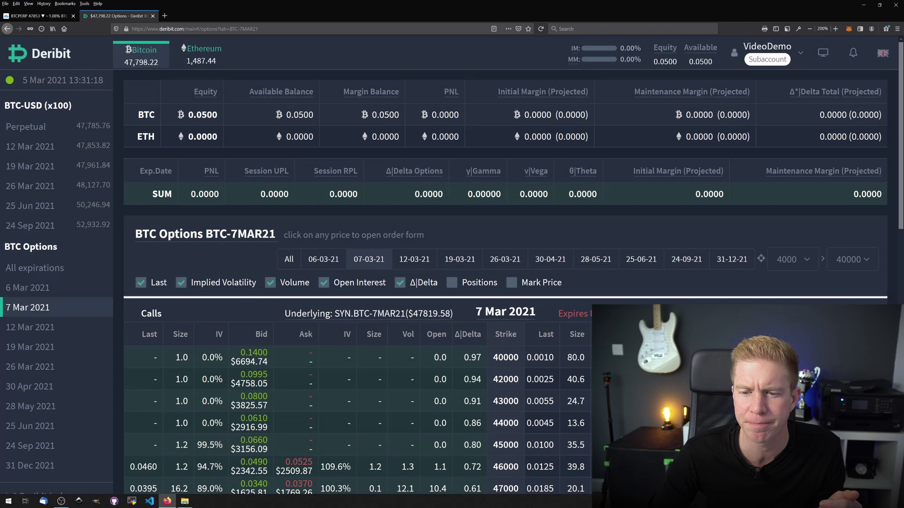
{"action": "scroll", "coordinate": [602, 239], "scroll_direction": "down", "scroll_amount": 2}
{"action": "left_click_drag", "start_coordinate": [602, 239], "coordinate": [701, 239]}
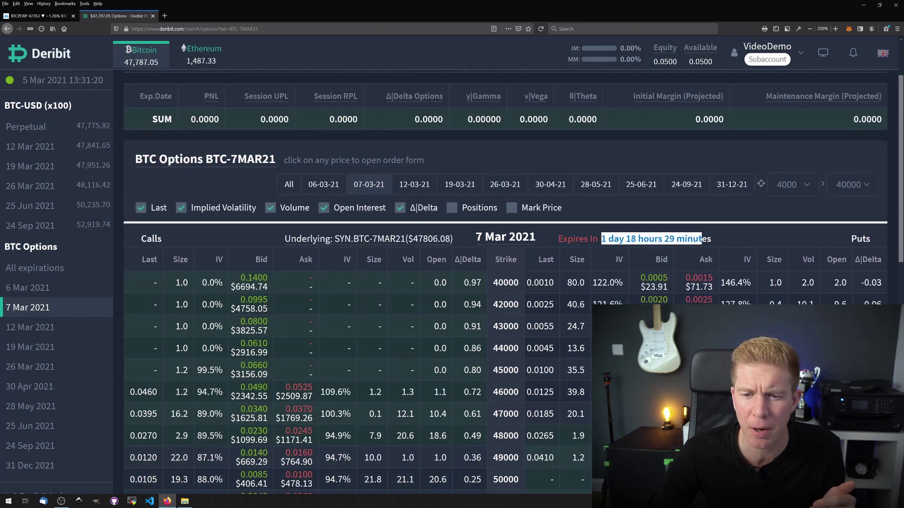
{"action": "scroll", "coordinate": [701, 239], "scroll_direction": "down", "scroll_amount": 2}
{"action": "scroll", "coordinate": [345, 134], "scroll_direction": "up", "scroll_amount": 4}
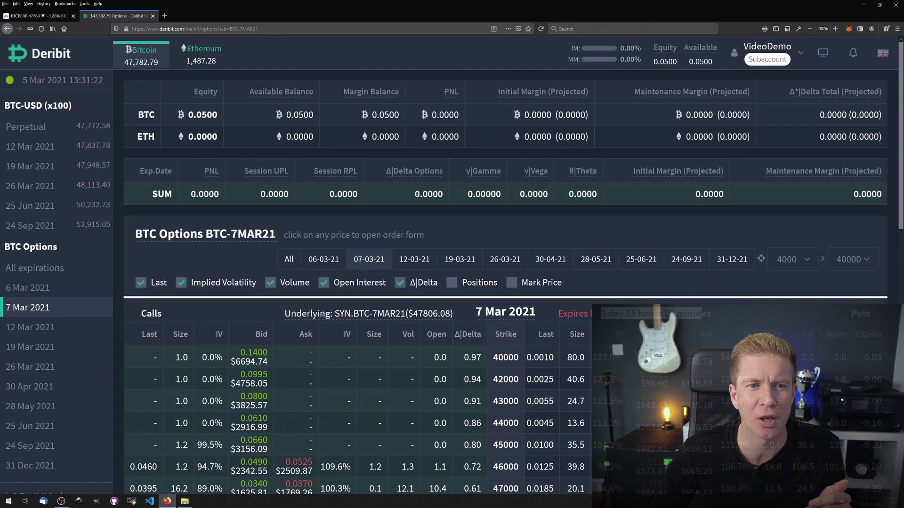
{"action": "left_click", "coordinate": [345, 134]}
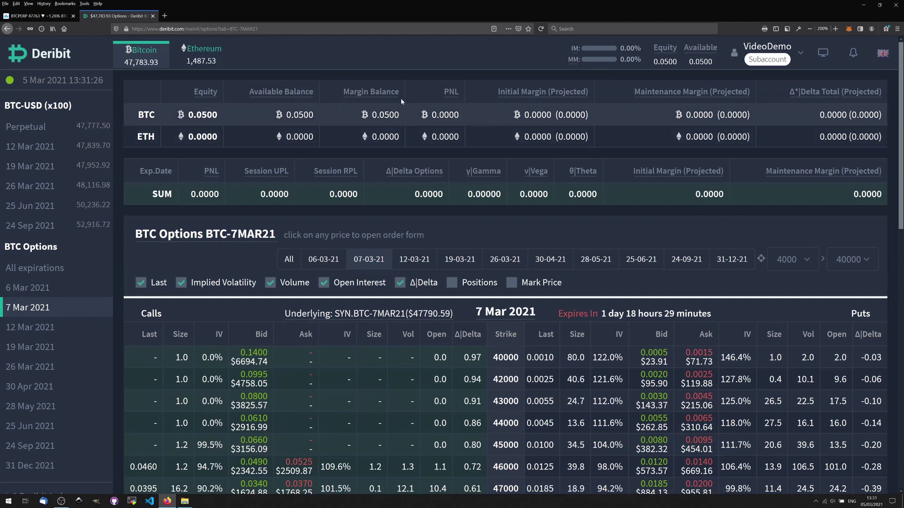
{"action": "mouse_move", "coordinate": [197, 115]}
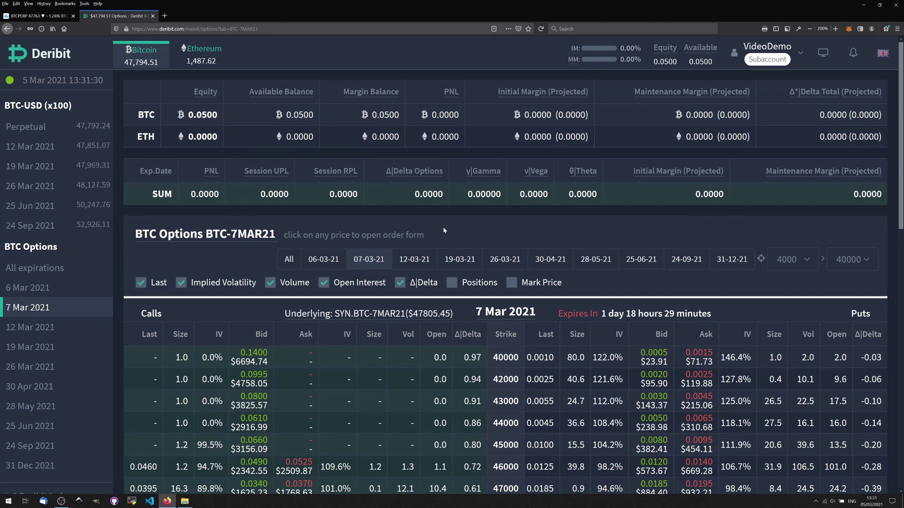
{"action": "scroll", "coordinate": [483, 238], "scroll_direction": "down", "scroll_amount": 2}
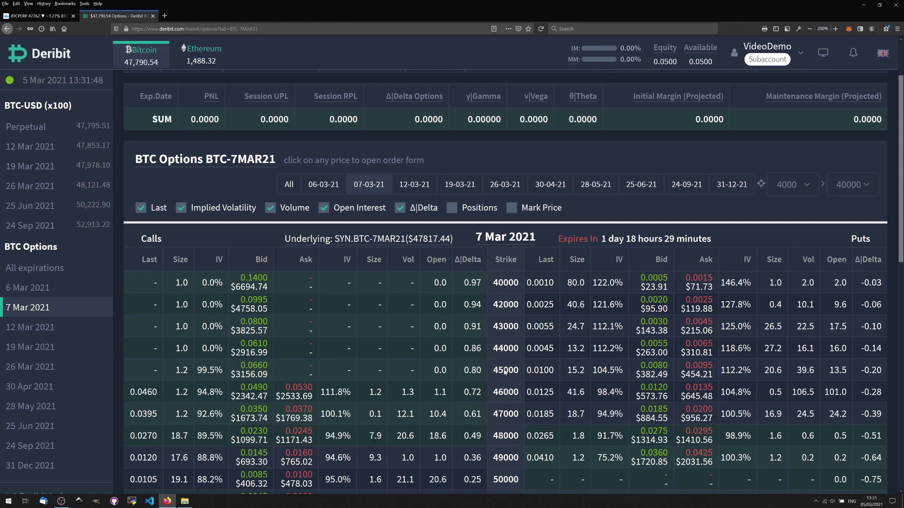
Step: Open the BTC-7MAR21-45000-P order form and enter a 0.1 limit at 0.0100 BTC, Post Only on
{"action": "left_click", "coordinate": [578, 376]}
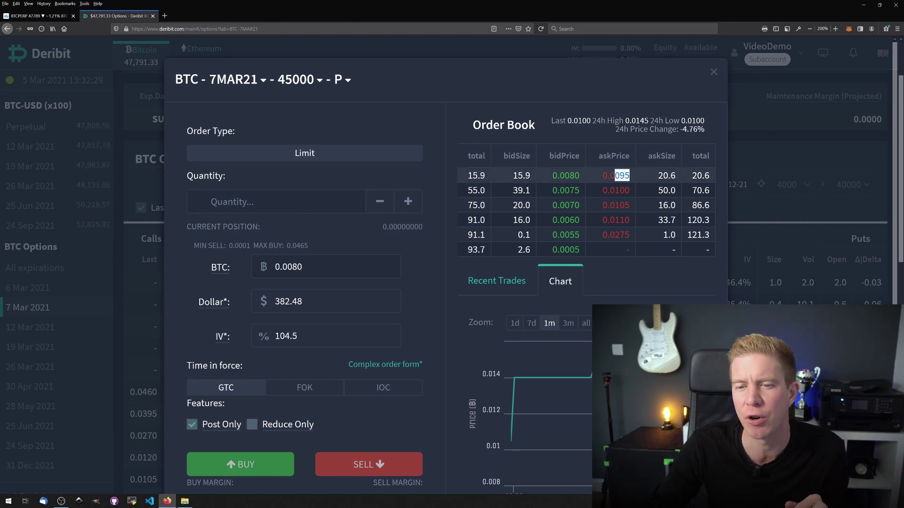
{"action": "left_click", "coordinate": [632, 175]}
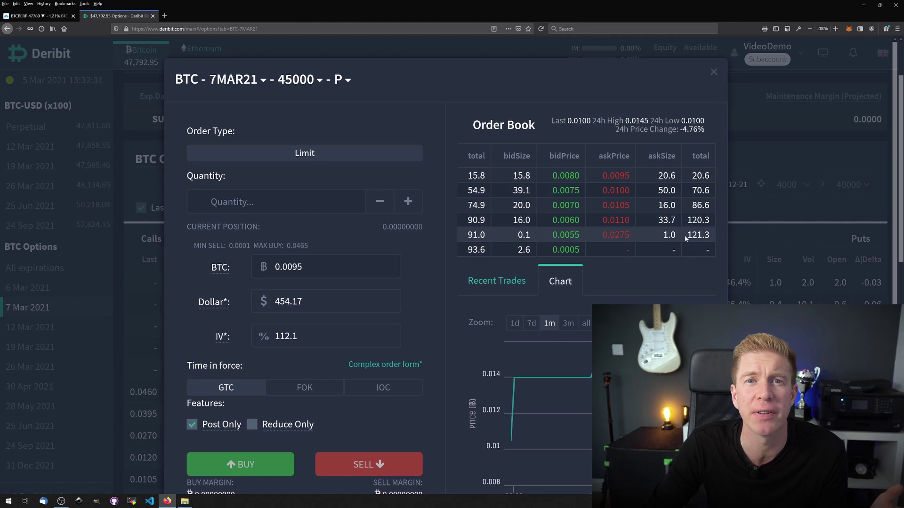
{"action": "left_click", "coordinate": [276, 202]}
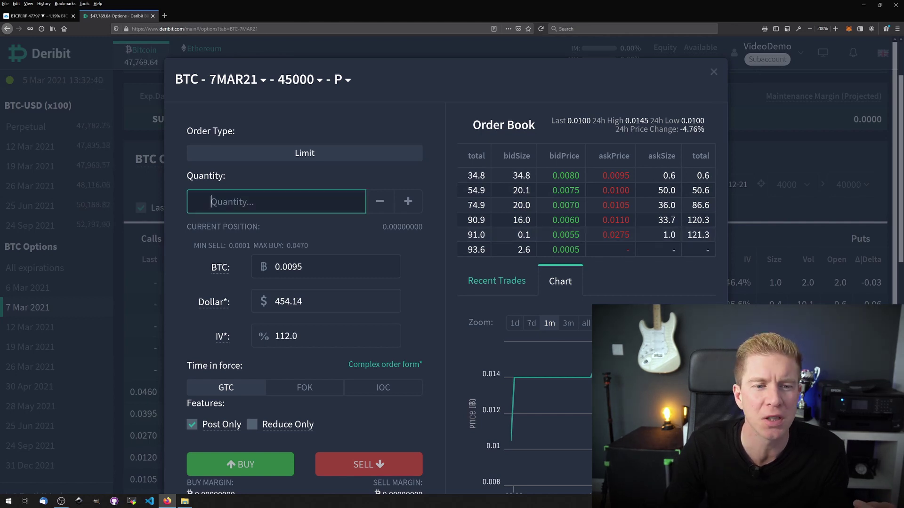
{"action": "type", "text": "0.1"}
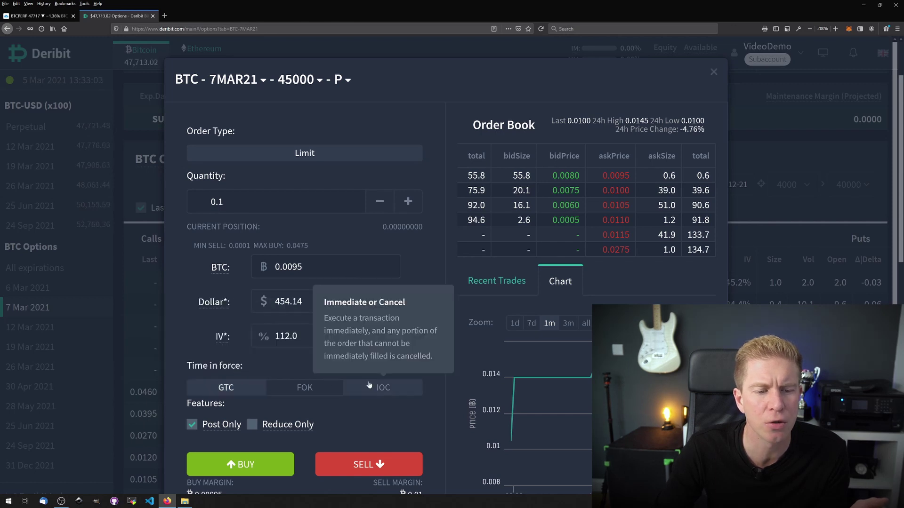
{"action": "mouse_move", "coordinate": [279, 424]}
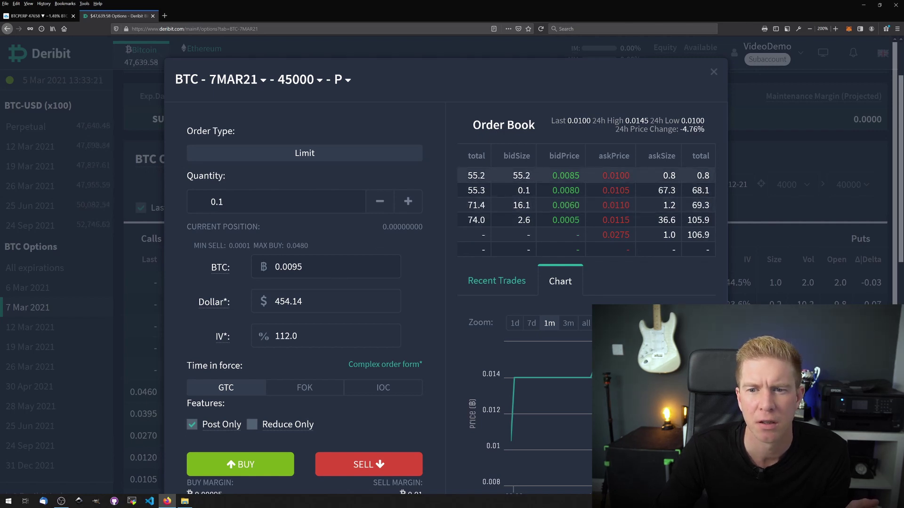
Step: Sell 0.1 of the 45000 put at 0.0100 BTC, opening a -0.1 position
{"action": "mouse_move", "coordinate": [385, 366]}
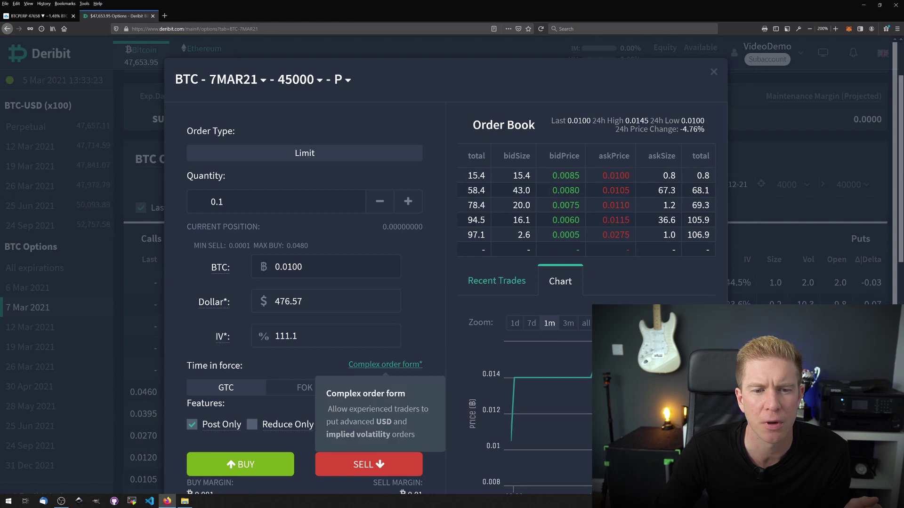
{"action": "left_click", "coordinate": [372, 465]}
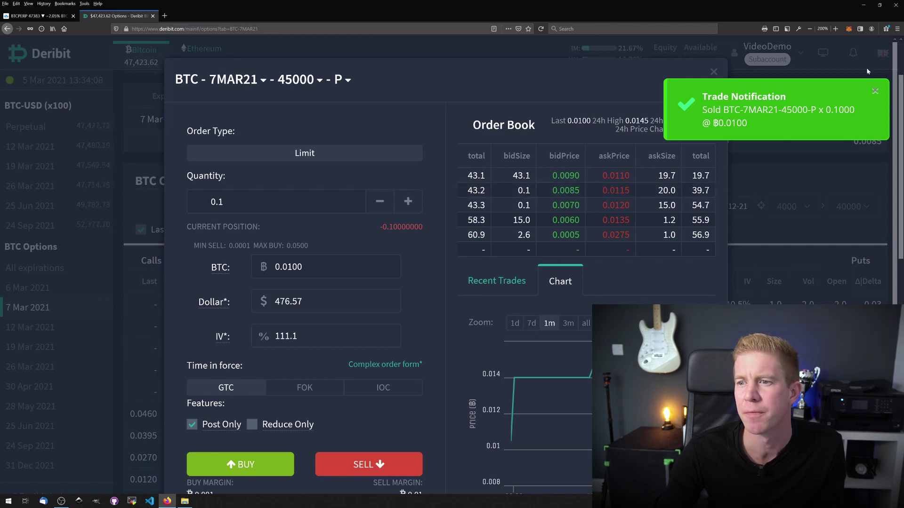
{"action": "left_click", "coordinate": [876, 93]}
{"action": "left_click", "coordinate": [712, 72]}
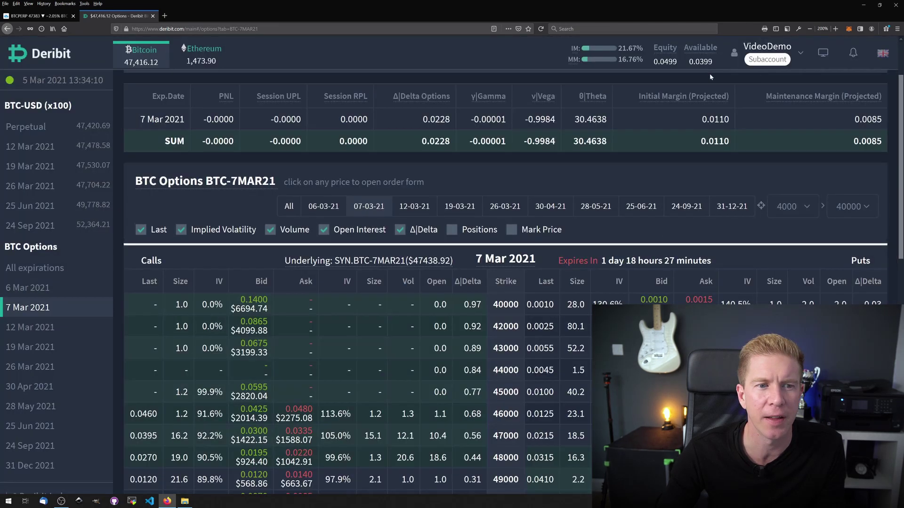
{"action": "scroll", "coordinate": [625, 150], "scroll_direction": "up", "scroll_amount": 2}
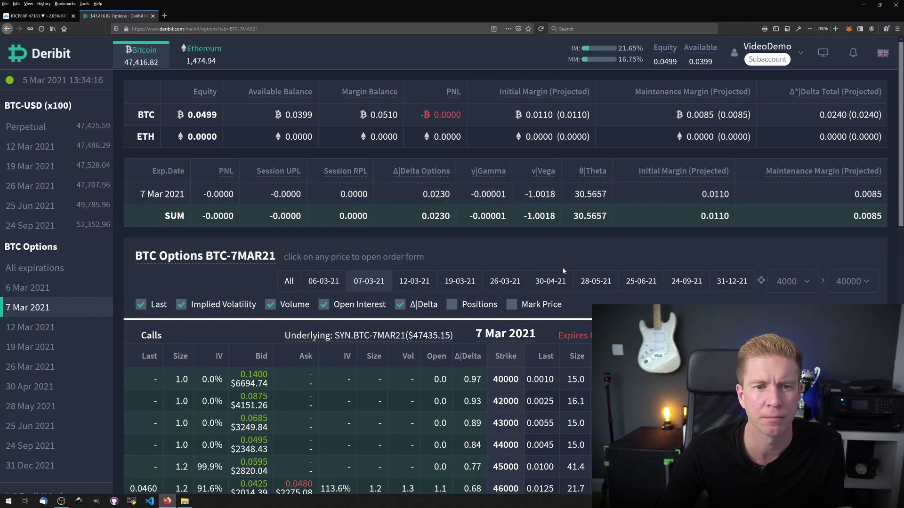
{"action": "left_click_drag", "start_coordinate": [235, 196], "coordinate": [207, 194]}
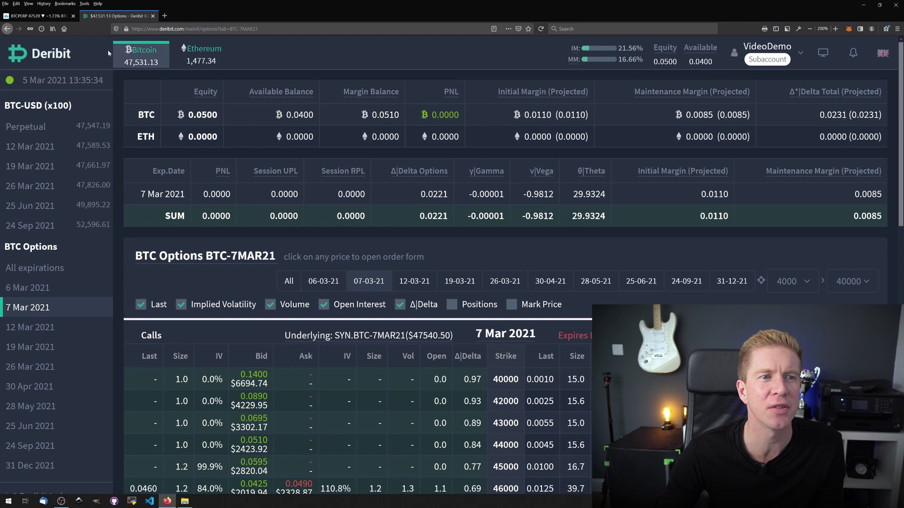
{"action": "left_click", "coordinate": [39, 17]}
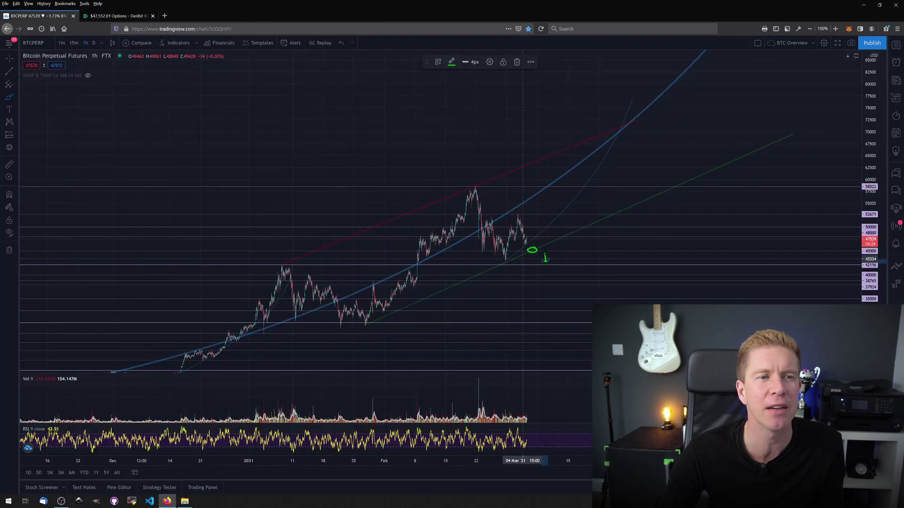
{"action": "left_click", "coordinate": [118, 16]}
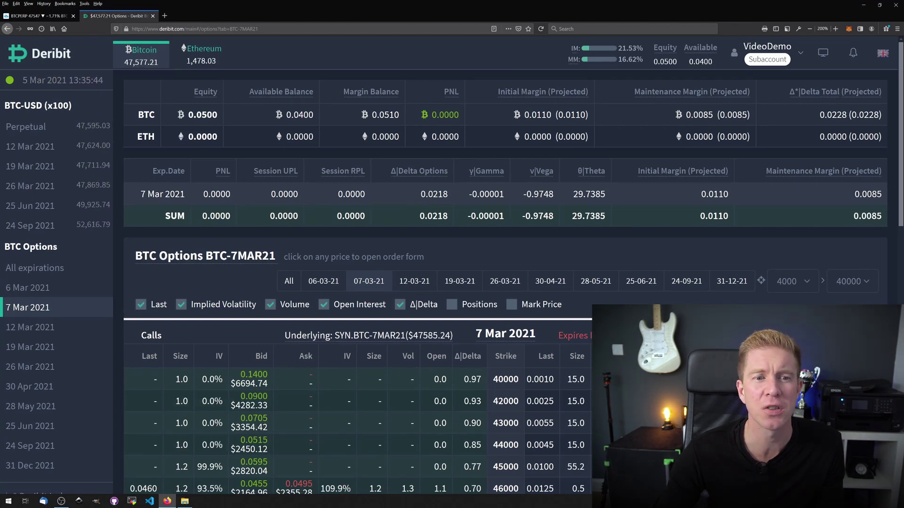
{"action": "key", "text": "ctrl+Tab"}
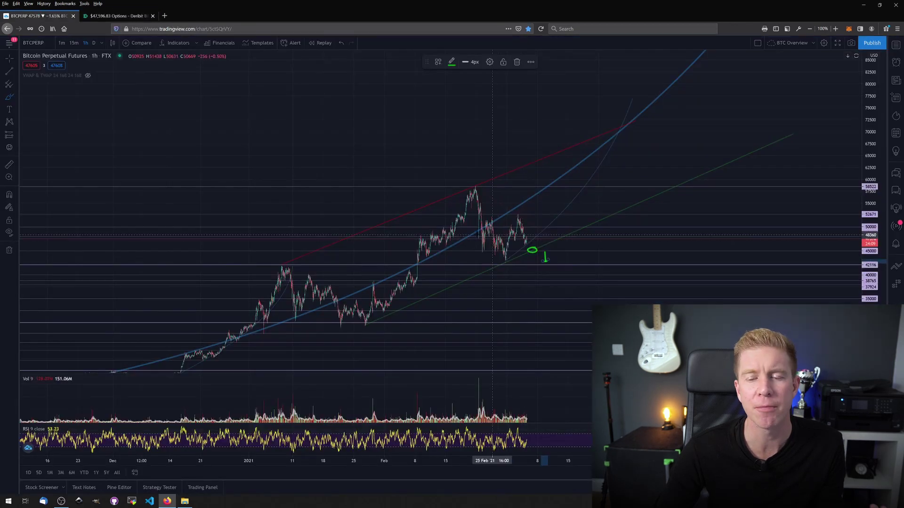
{"action": "left_click", "coordinate": [103, 15]}
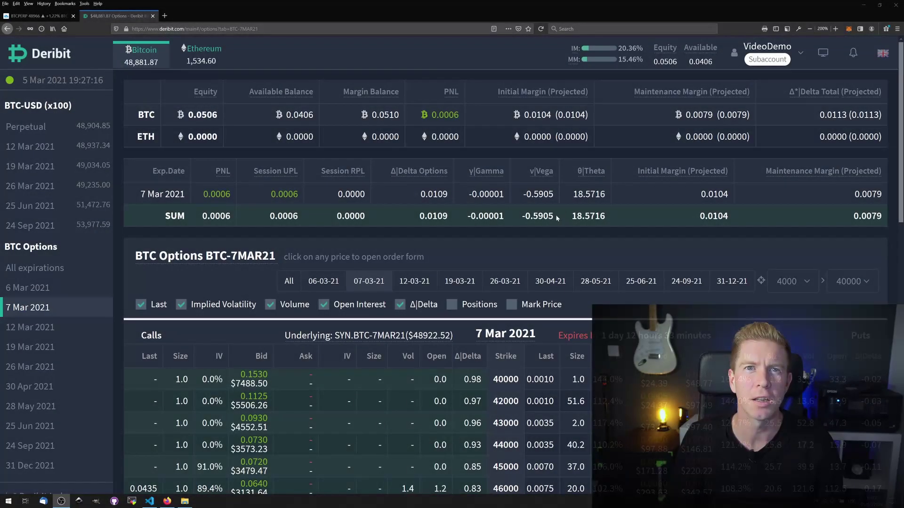
Step: Glance at the TradingView chart, then view Deribit's Positions showing the -0.10 put at +0.0006 BTC
{"action": "left_click", "coordinate": [51, 17]}
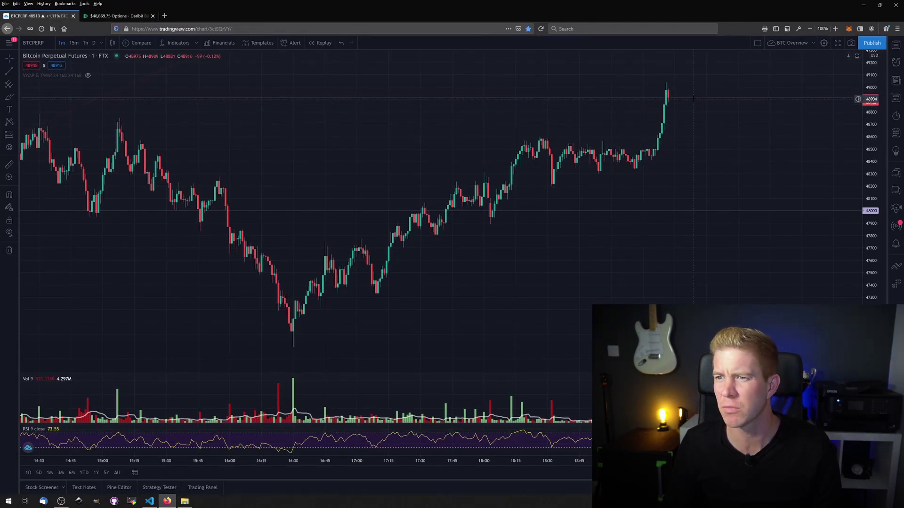
{"action": "left_click", "coordinate": [118, 19]}
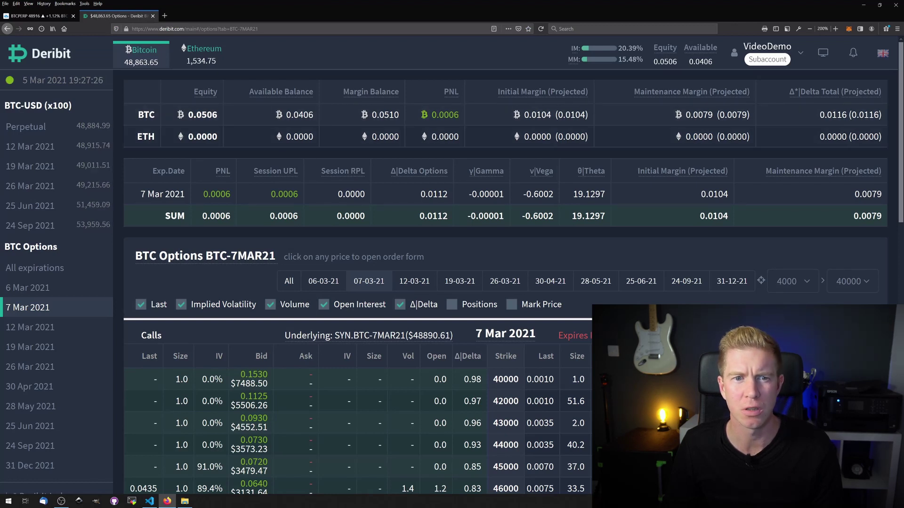
{"action": "scroll", "coordinate": [337, 209], "scroll_direction": "down", "scroll_amount": 10}
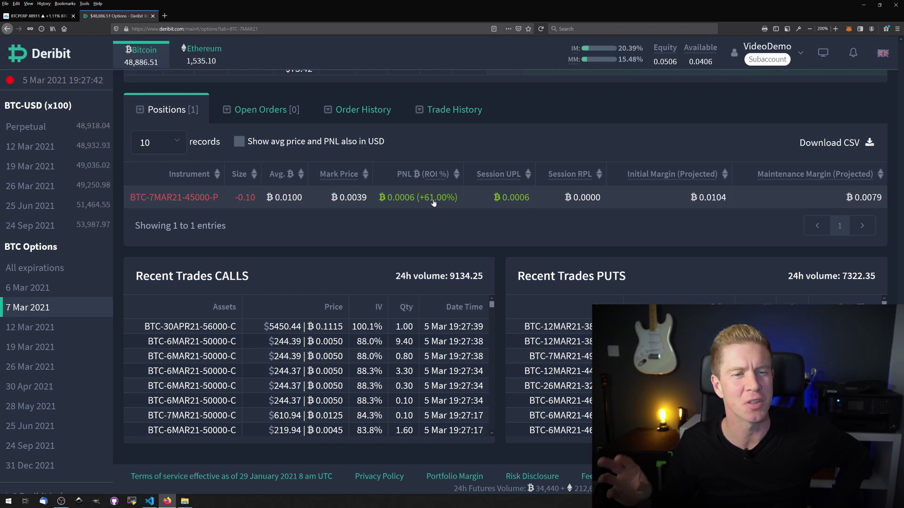
Step: Open the 45000 put position's order form, enable Reduce Only, and set price 0.0035 BTC
{"action": "left_click", "coordinate": [194, 198]}
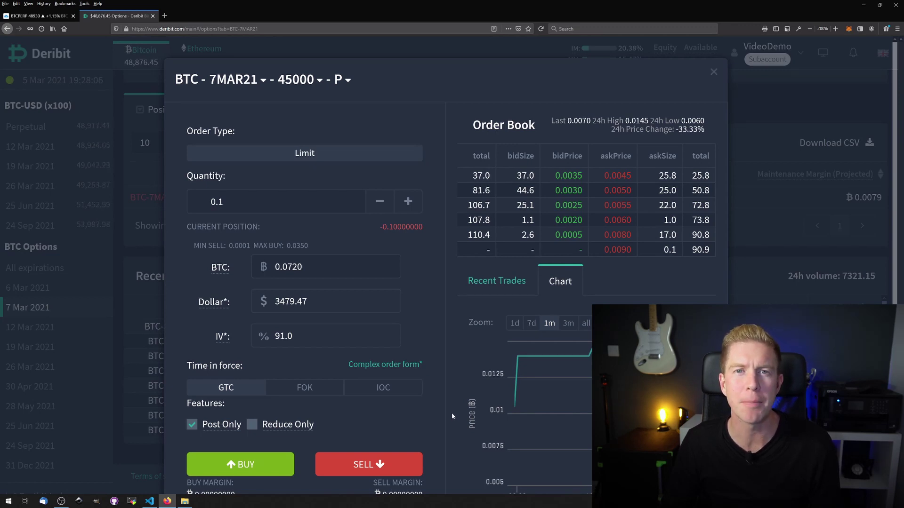
{"action": "left_click", "coordinate": [253, 424]}
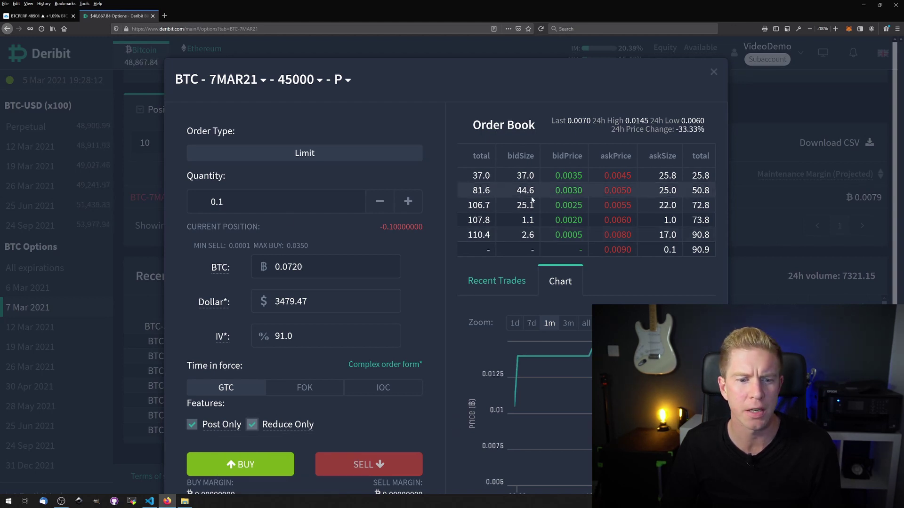
{"action": "left_click_drag", "start_coordinate": [288, 267], "coordinate": [302, 266]}
{"action": "type", "text": "035"}
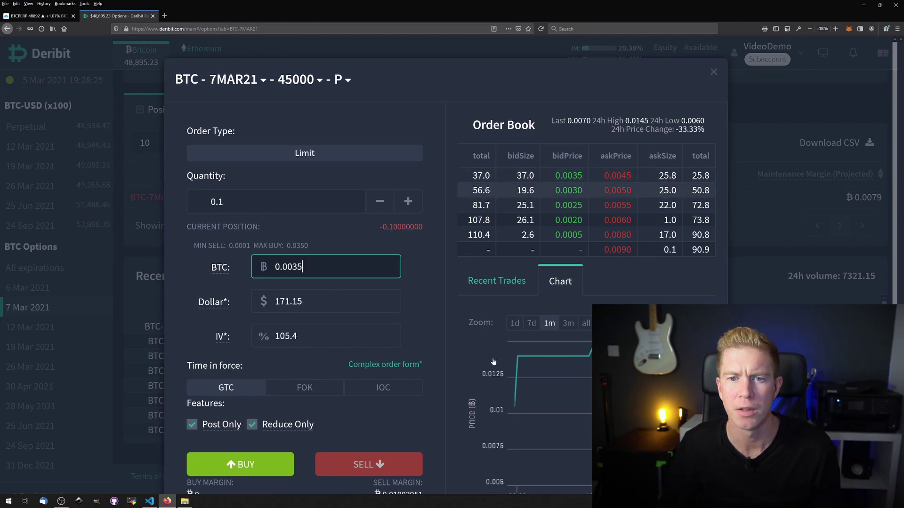
Step: Submit the reduce-only buy of 0.1 BTC-7MAR21-45000-P at 0.0035 BTC
{"action": "left_click", "coordinate": [229, 473]}
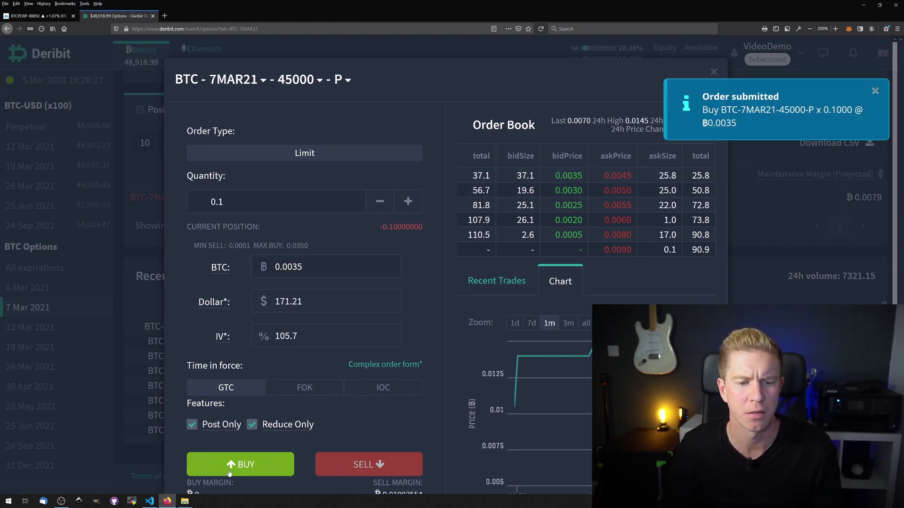